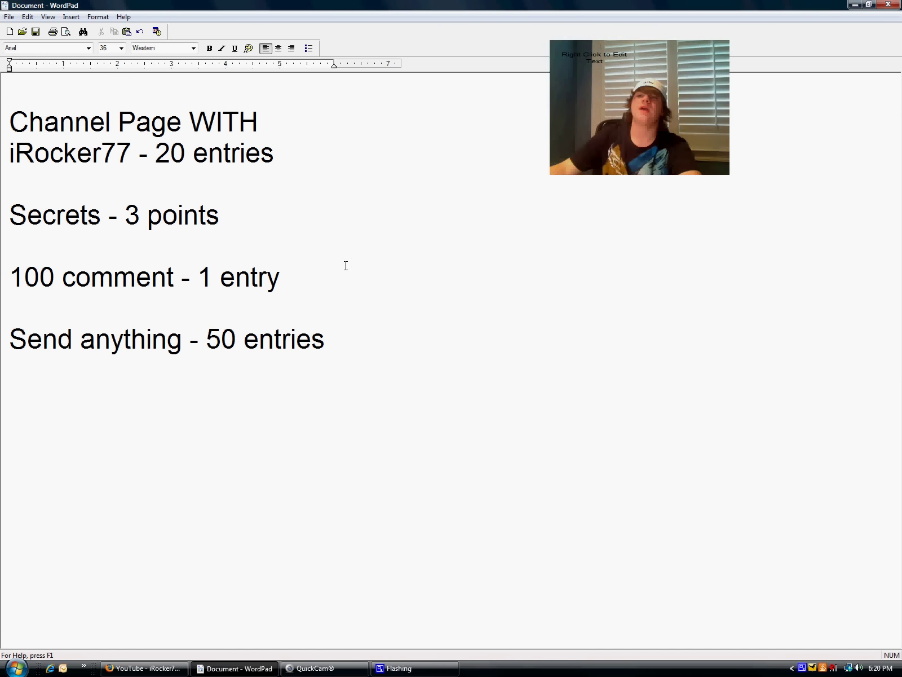
Select the list from iRocker77 to the end, then the whole document, and deselect.
mouse_move(338, 341)
left_mouse_down()
mouse_move(209, 317)
mouse_move(33, 128)
mouse_move(9, 66)
left_mouse_up()
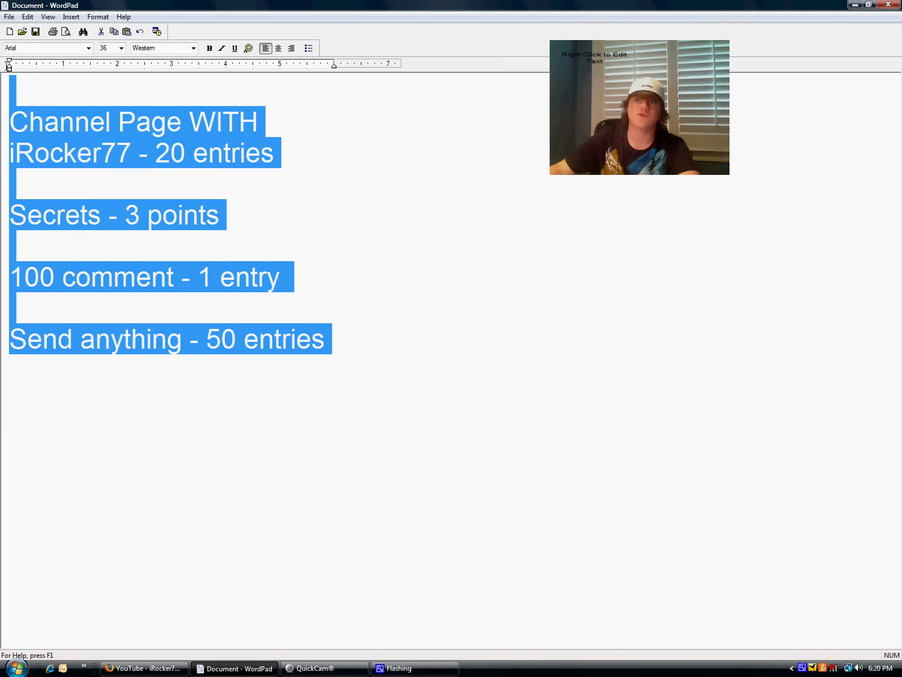
left_click(413, 359)
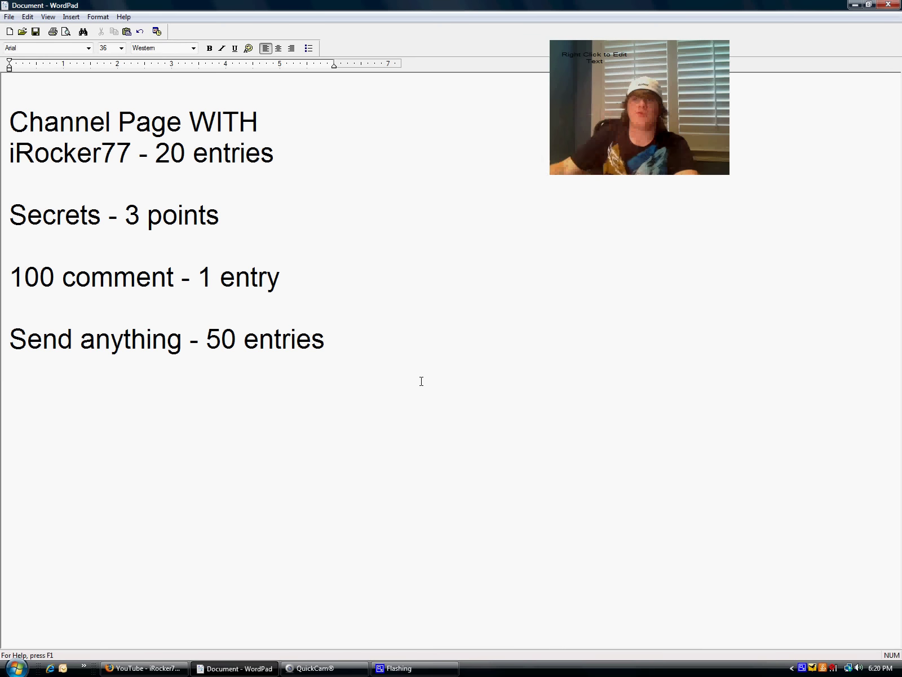
key("ctrl+a")
left_click(423, 367)
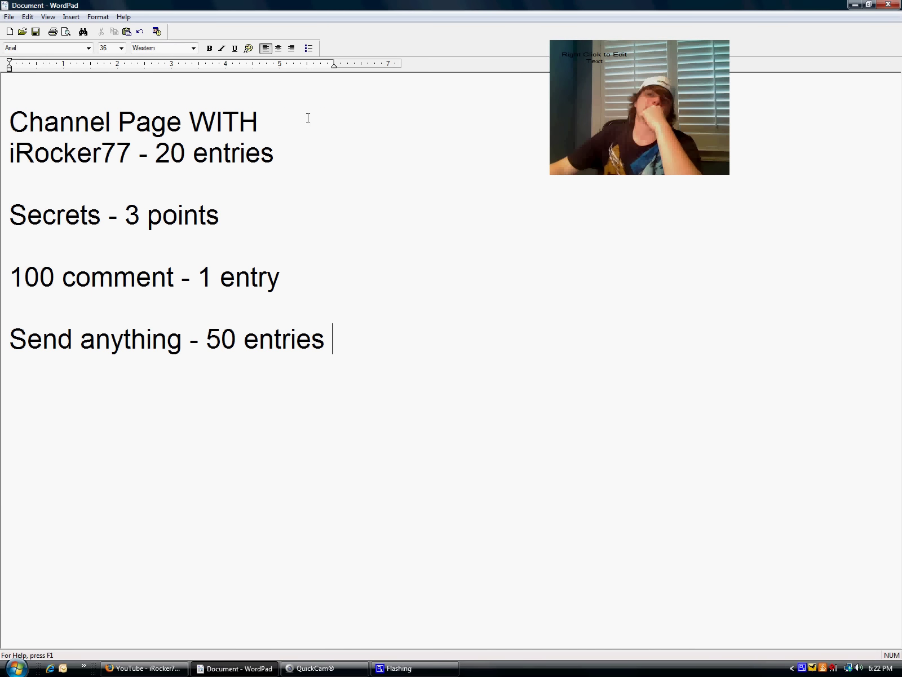
Change 'points' to 'entries' so the line reads 'Secrets - 3 entries'.
mouse_move(320, 141)
left_mouse_down()
mouse_move(193, 152)
mouse_move(27, 124)
left_mouse_up()
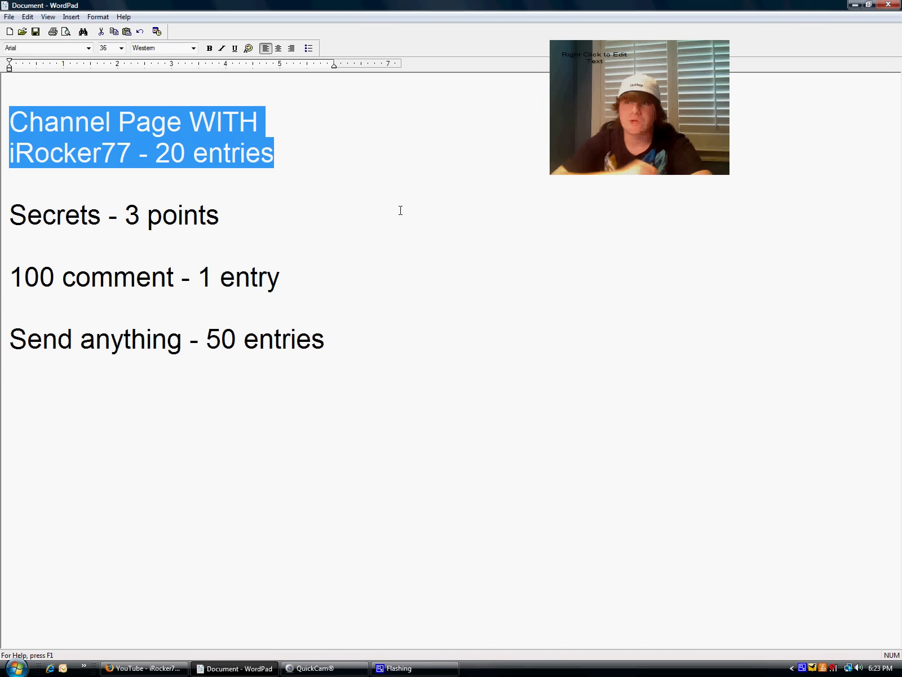
left_click_drag(147, 216, 236, 216)
type("entries")
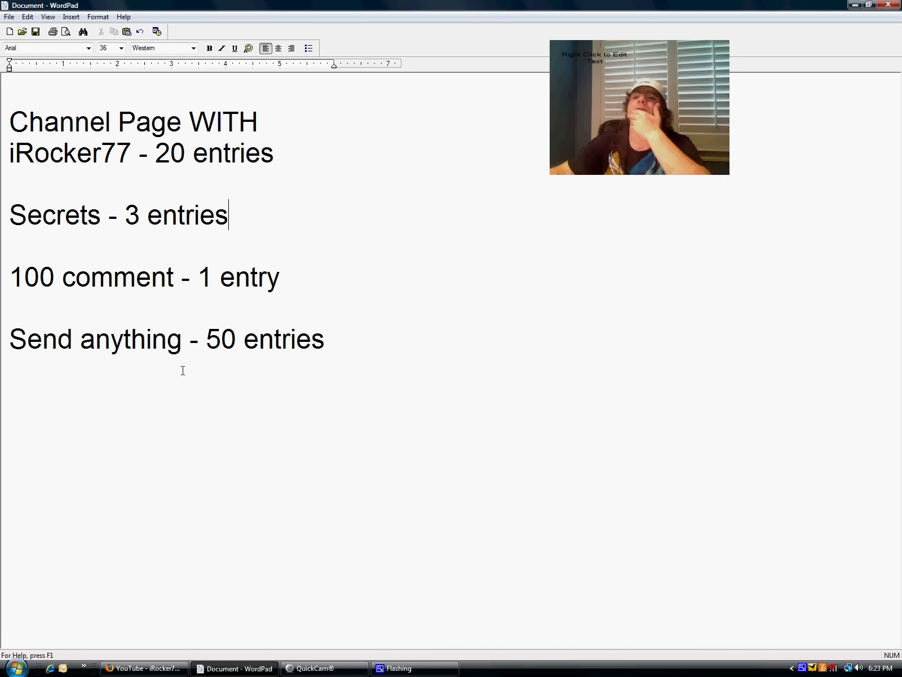
Replace 'anything' with 'case' to read 'Send case - 50 entries', then begin a new line.
mouse_move(206, 339)
left_mouse_down()
mouse_move(341, 359)
mouse_move(206, 339)
mouse_move(335, 339)
left_mouse_up()
left_click(358, 338)
mouse_move(182, 339)
left_mouse_down()
mouse_move(11, 339)
mouse_move(82, 338)
left_mouse_up()
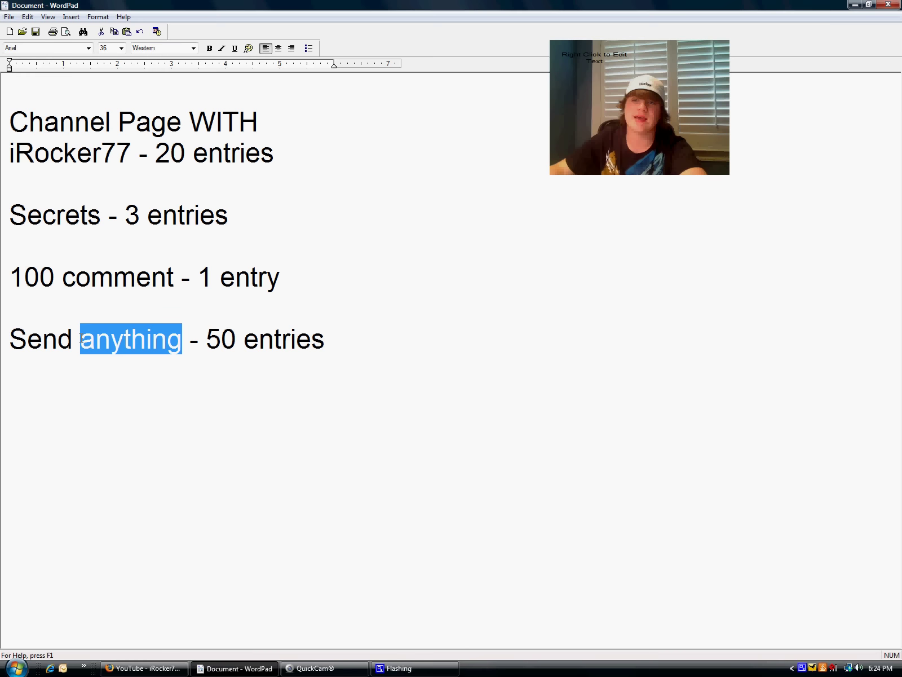
type("case")
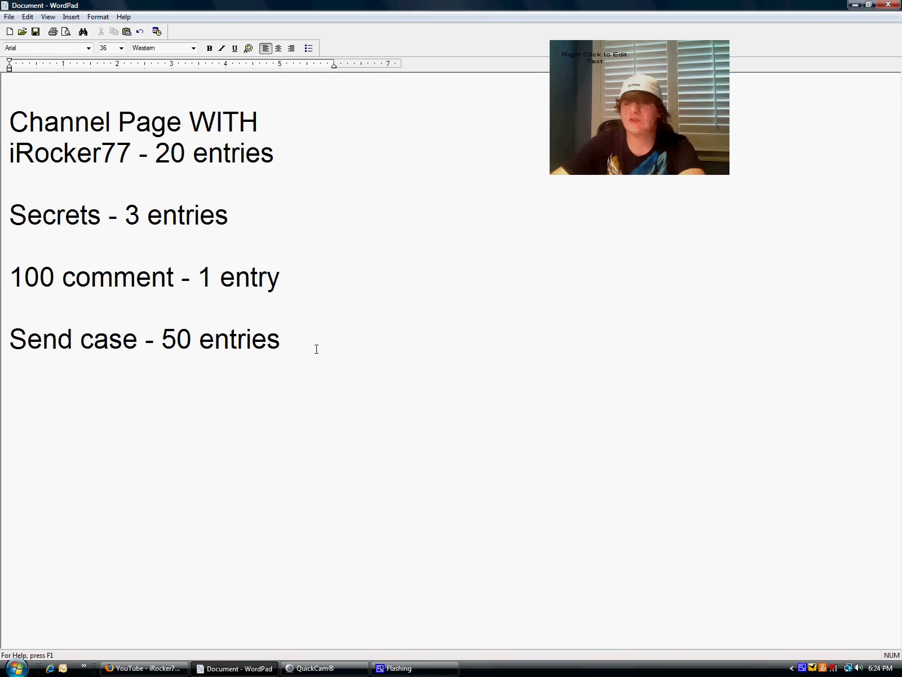
key("Return")
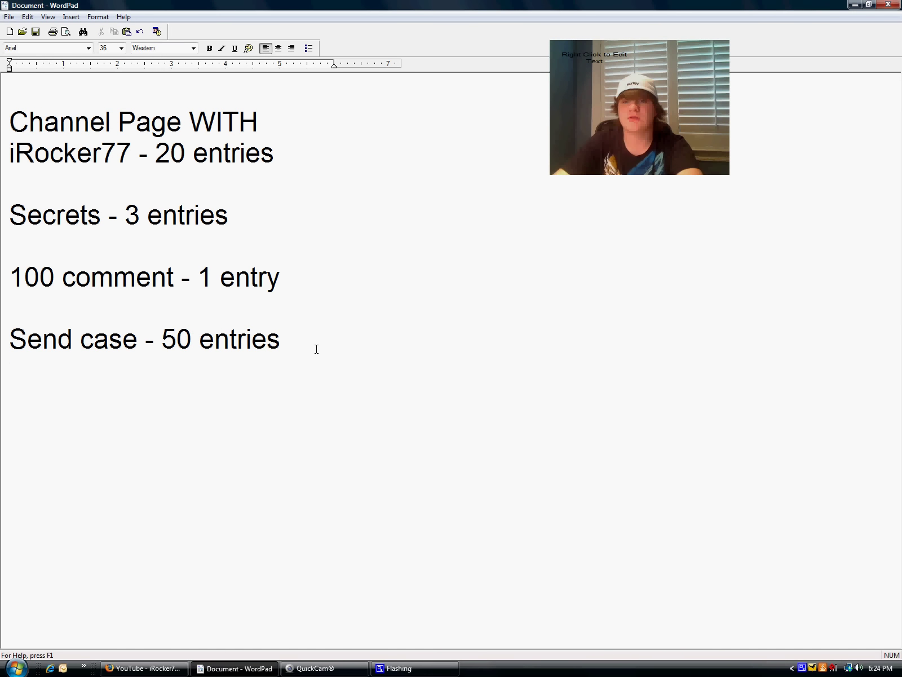
Type 'Letter - 10 entries', then 'Send anything else - 30 entries' on the next line.
type("Lett")
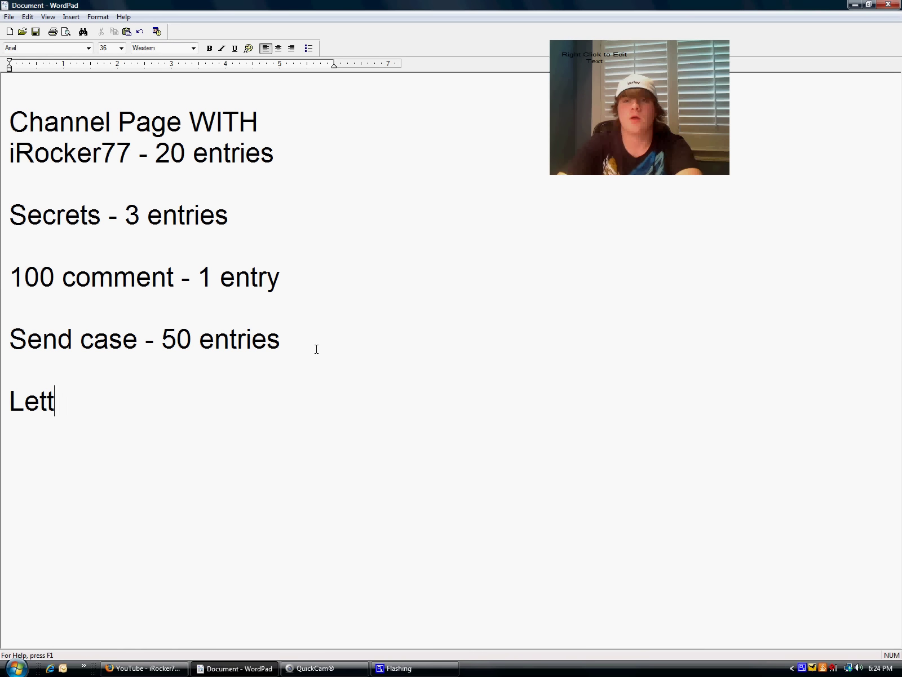
type("er - ")
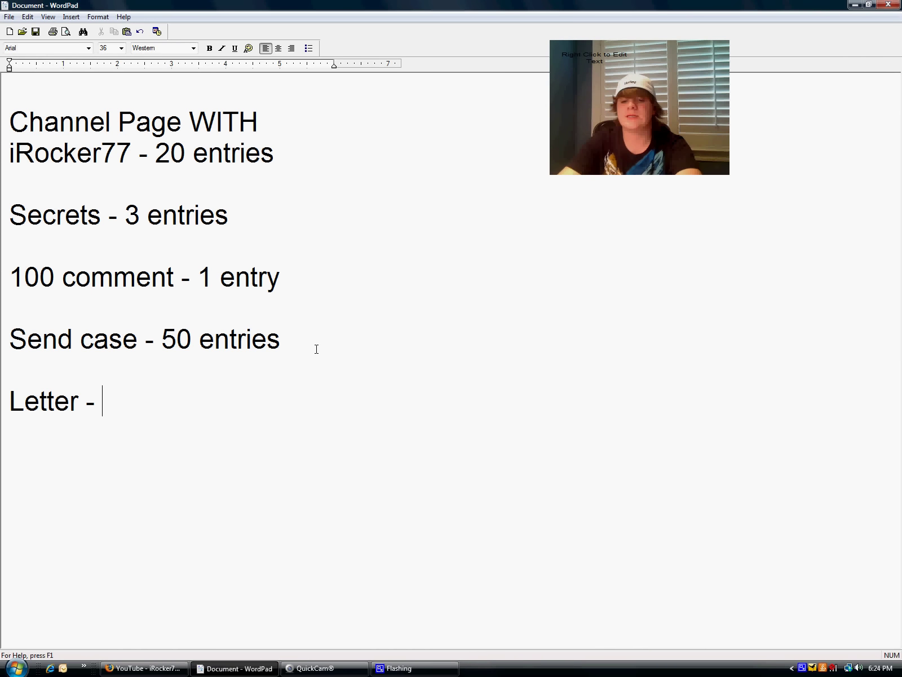
type("10 entries")
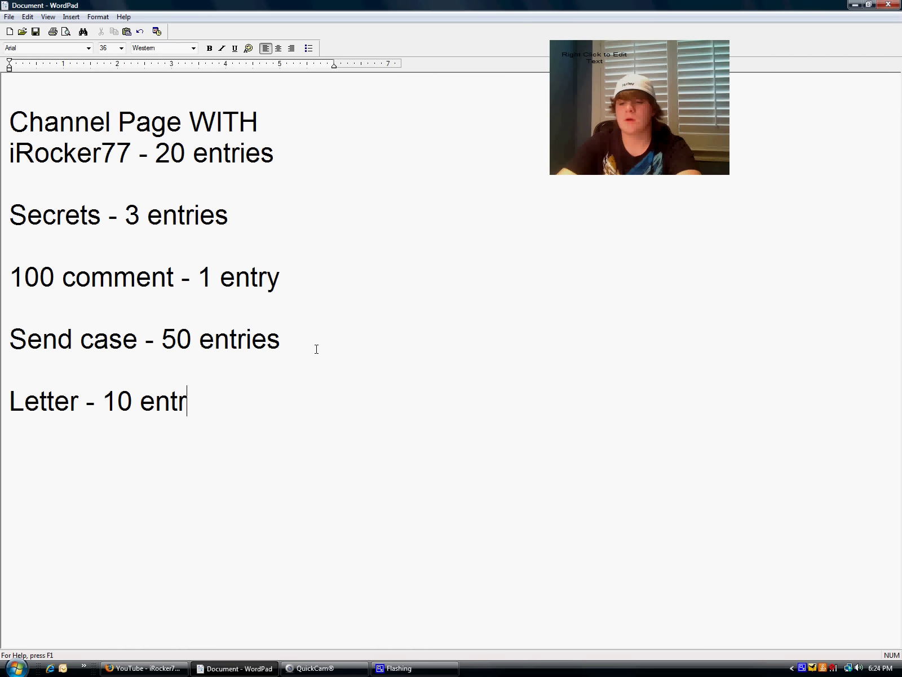
key("Return")
type("Send")
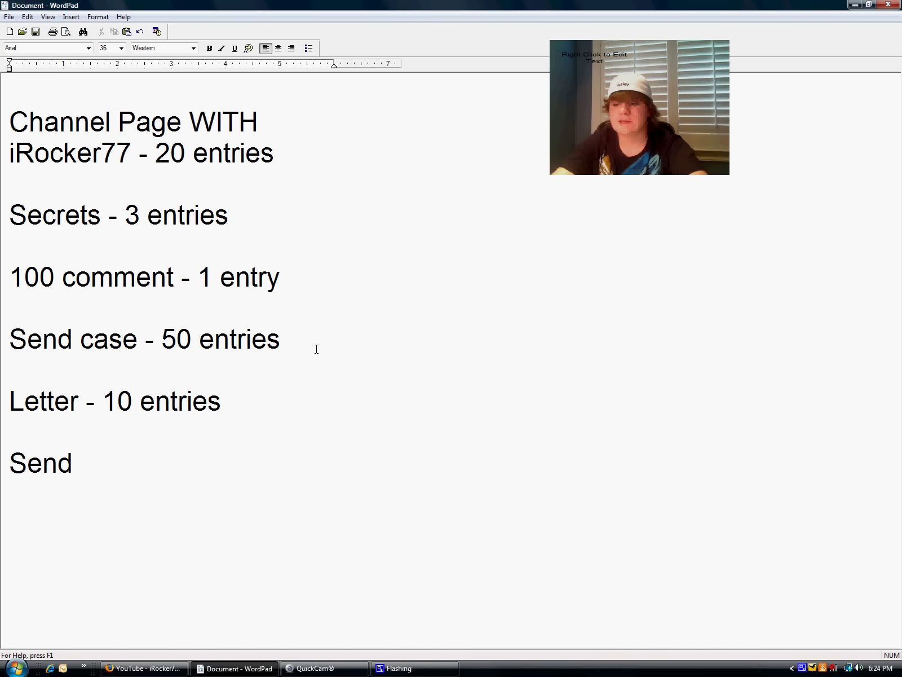
type("anything else ")
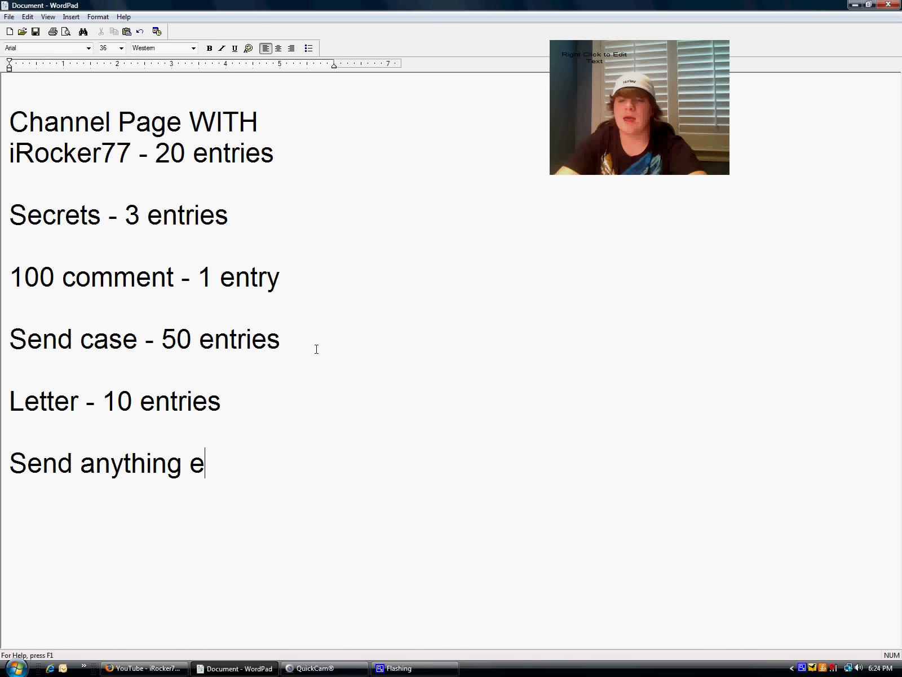
type("- 30 entr")
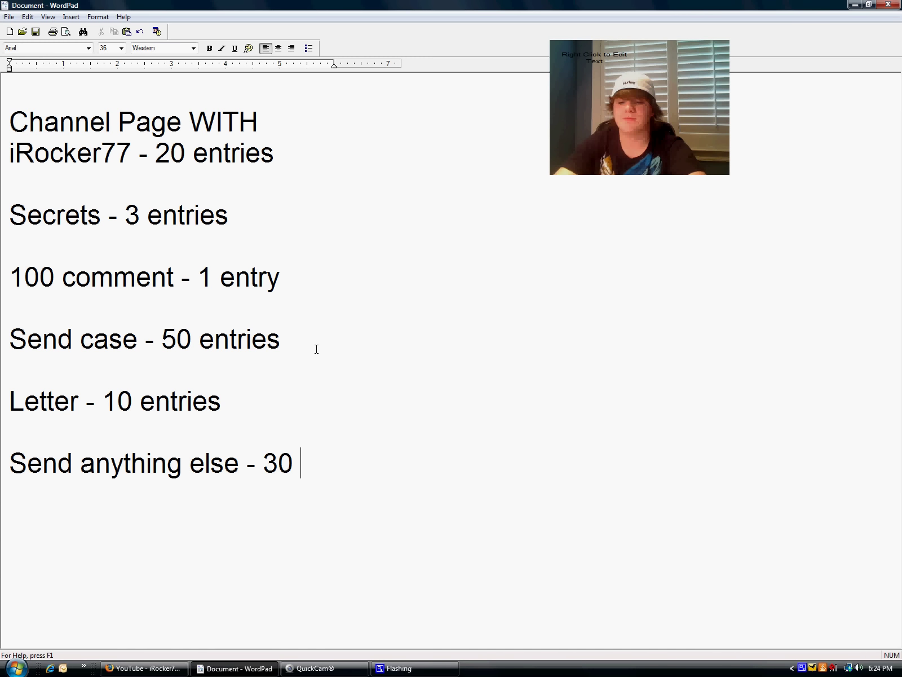
type("ies")
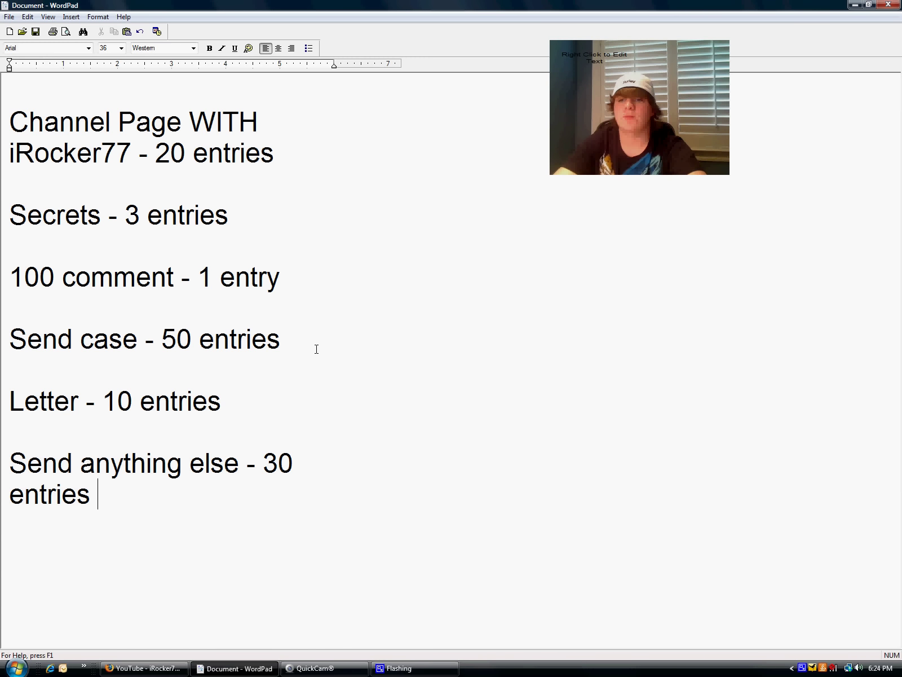
left_click(321, 167)
left_click_drag(321, 167, 1, 116)
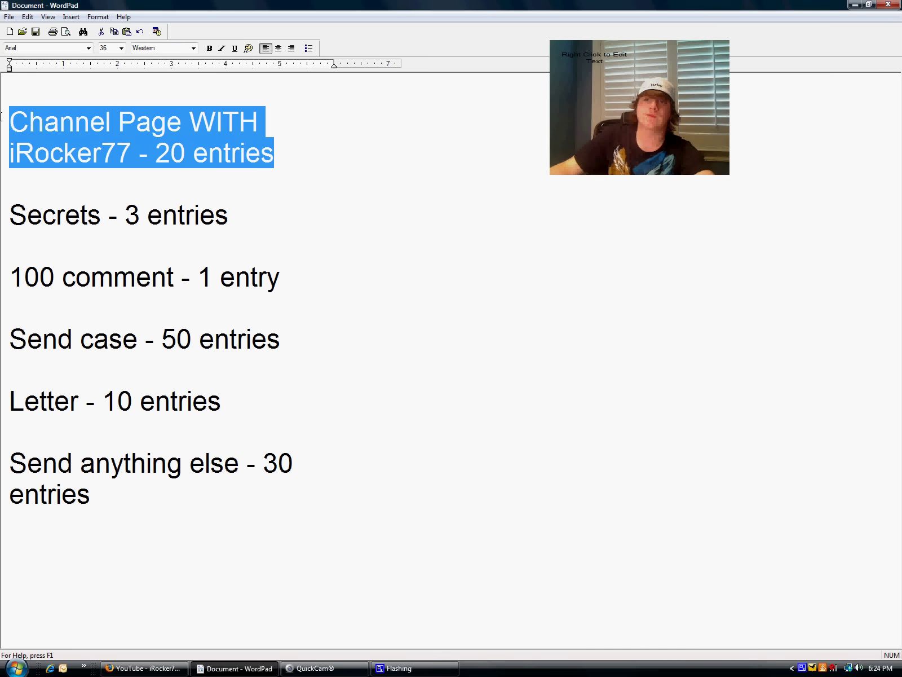
left_click(288, 156)
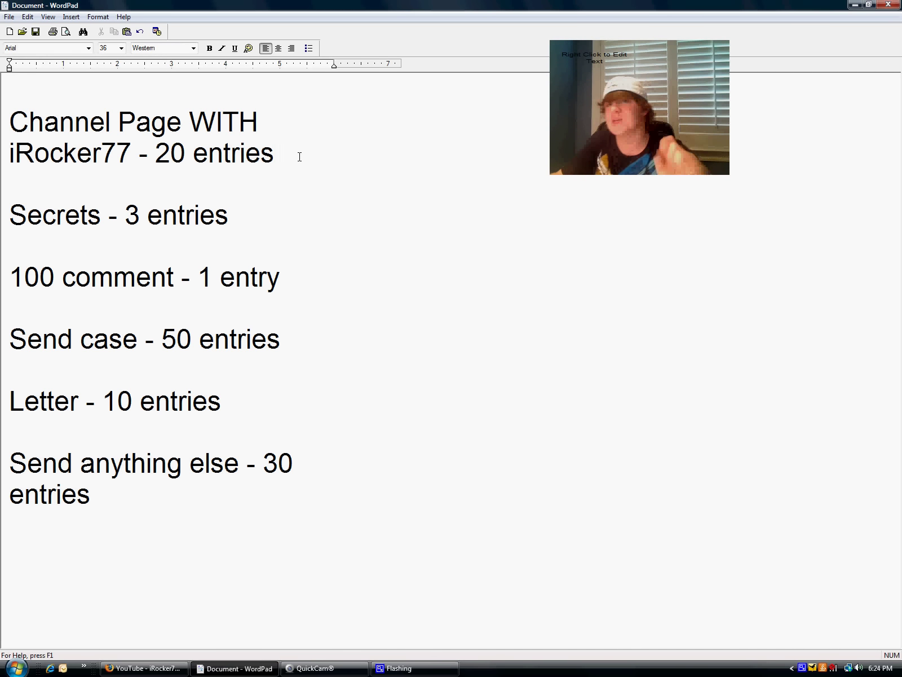
mouse_move(289, 159)
left_mouse_down()
mouse_move(3, 153)
mouse_move(1, 104)
left_mouse_up()
mouse_move(250, 214)
left_mouse_down()
mouse_move(3, 216)
mouse_move(12, 244)
mouse_move(3, 206)
left_mouse_up()
left_click(314, 270)
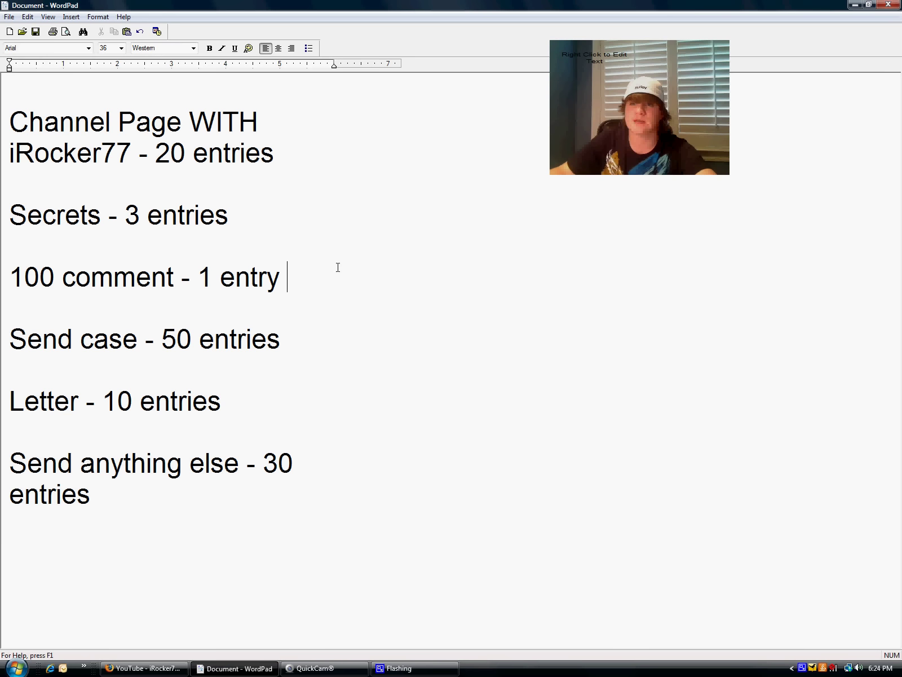
double_click(261, 278)
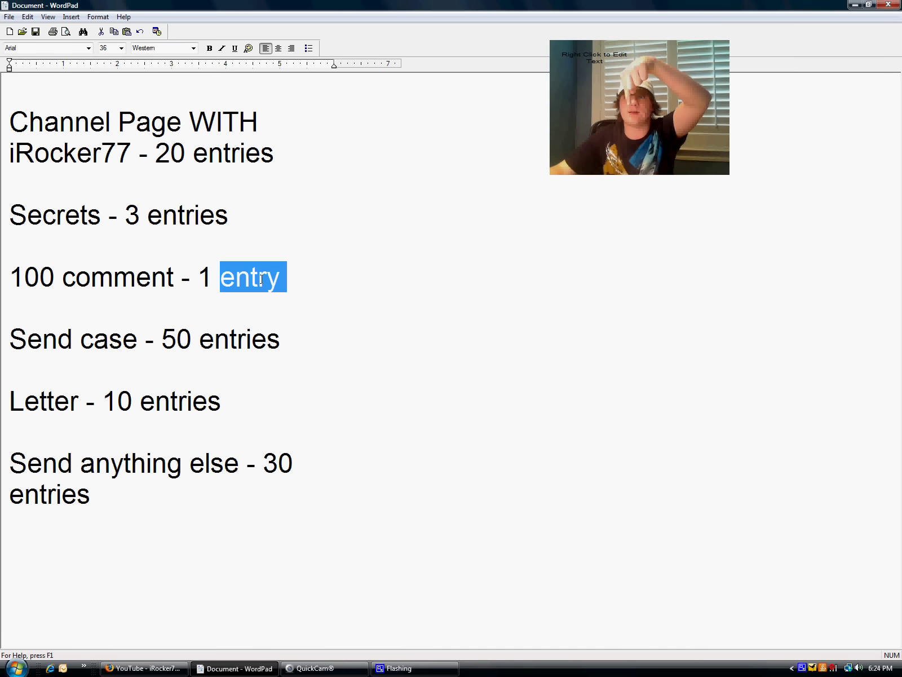
left_click_drag(261, 278, 11, 276)
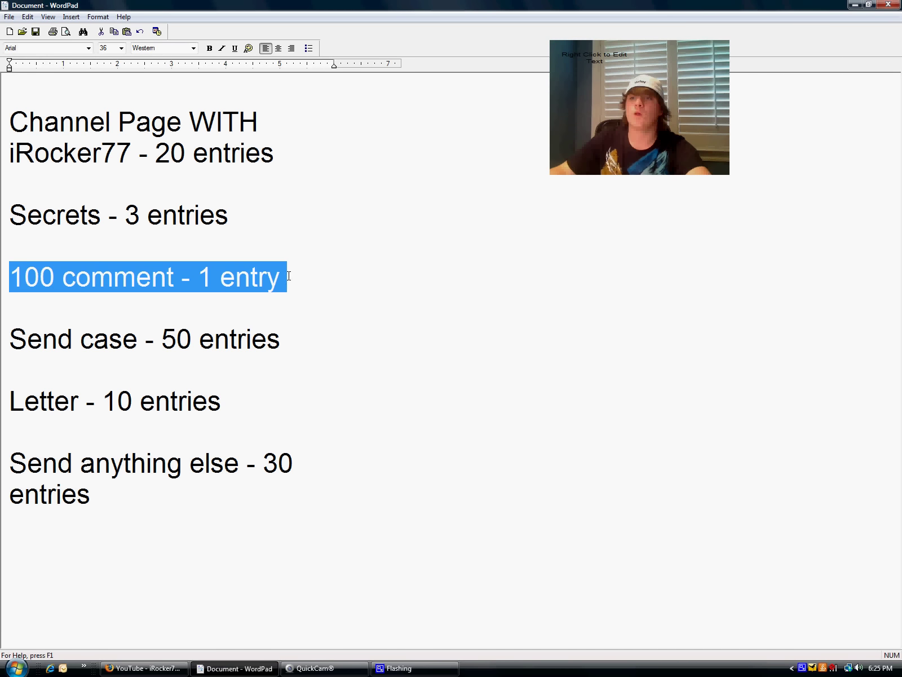
left_click(381, 304)
left_click_drag(285, 342, 37, 339)
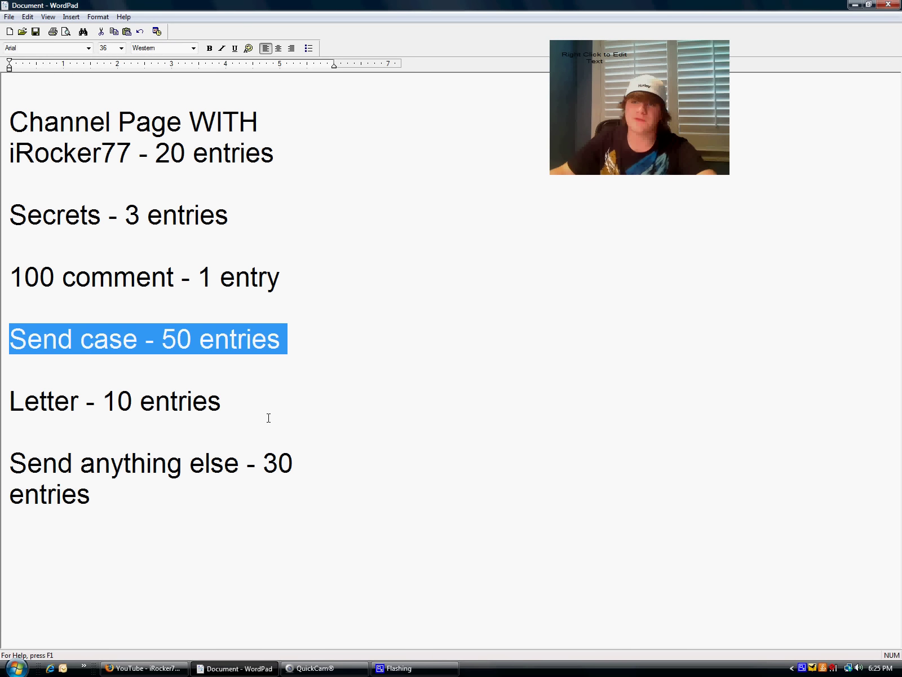
left_click_drag(265, 409, 2, 385)
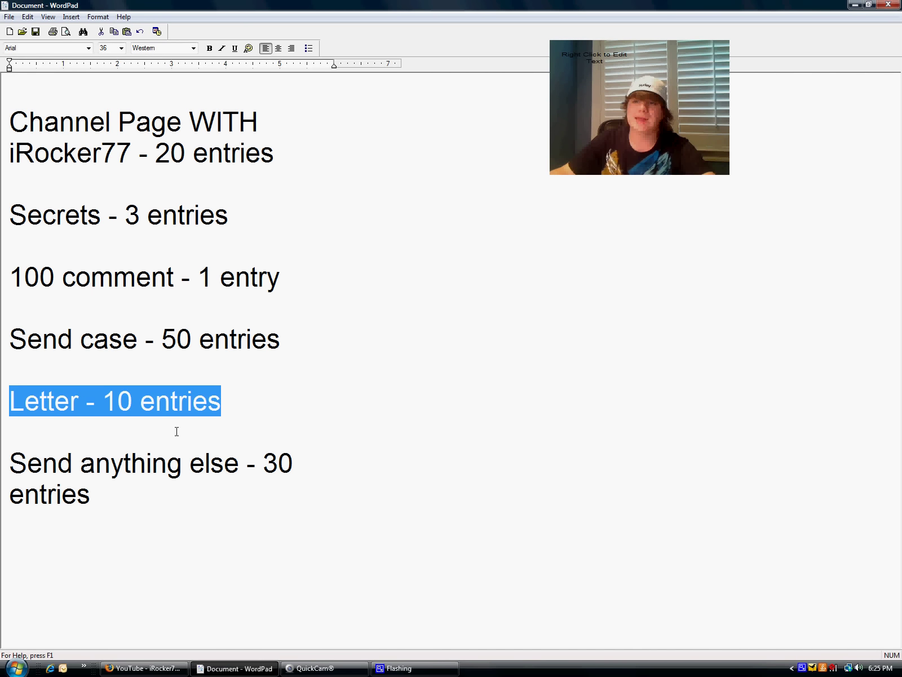
mouse_move(339, 481)
left_mouse_down()
mouse_move(221, 524)
mouse_move(2, 451)
mouse_move(1, 429)
left_mouse_up()
left_click(225, 524)
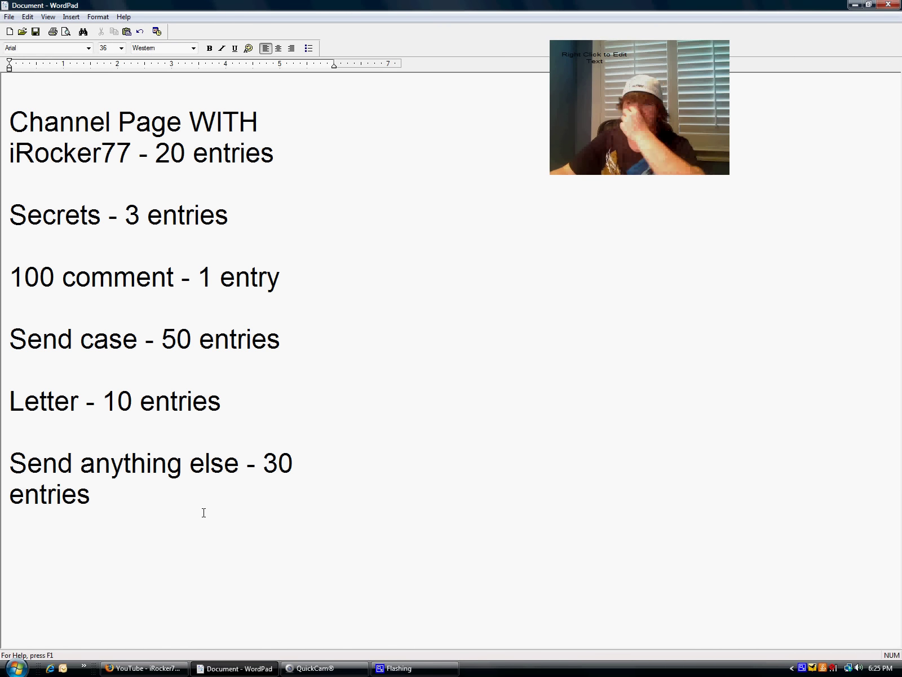